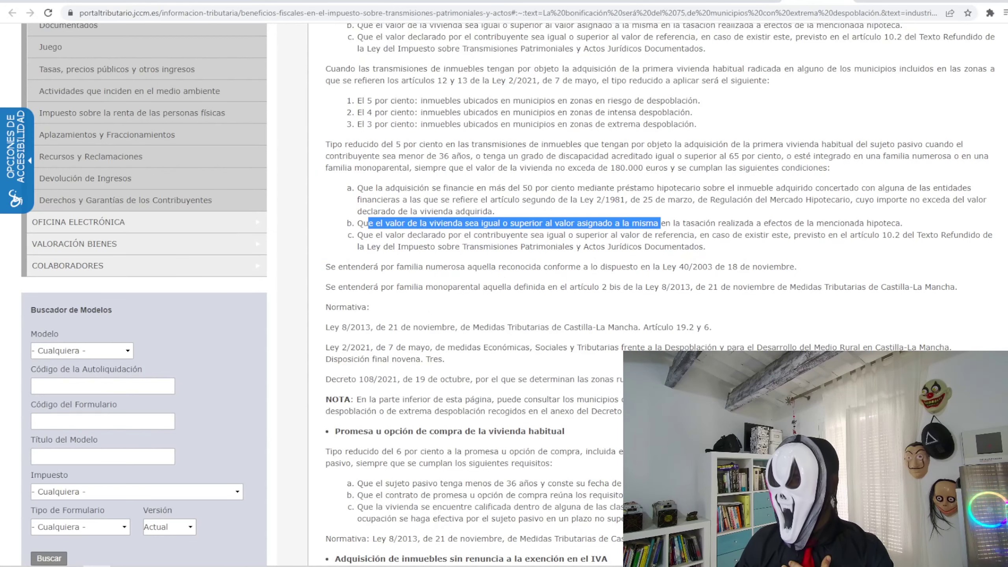
Review the reduced transfer-tax rates and conditions for buying a first habitual home in Castilla-La Mancha, including the depopulation-zone rates.
scroll(476, 278, "down", 4)
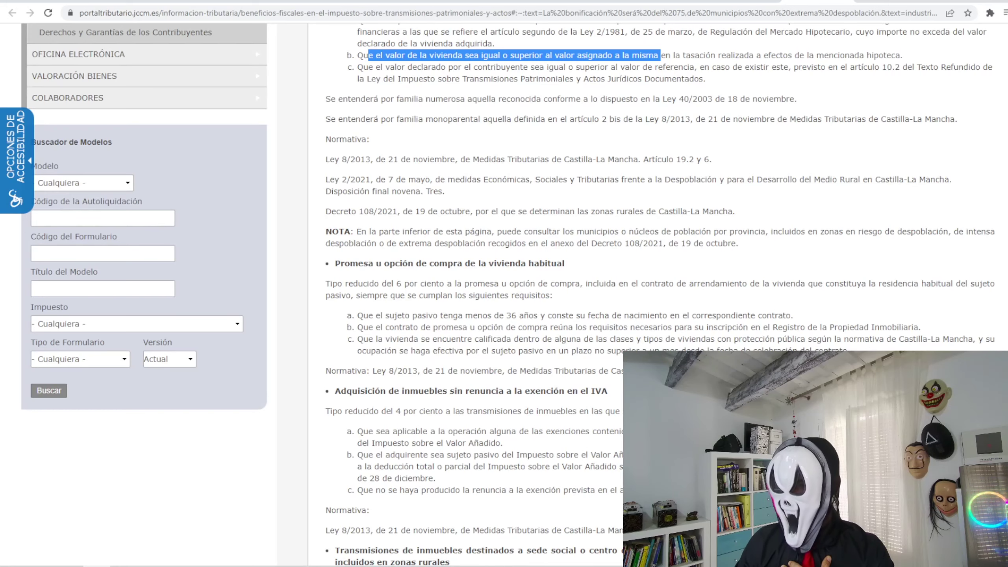
scroll(485, 317, "up", 3)
scroll(484, 315, "up", 6)
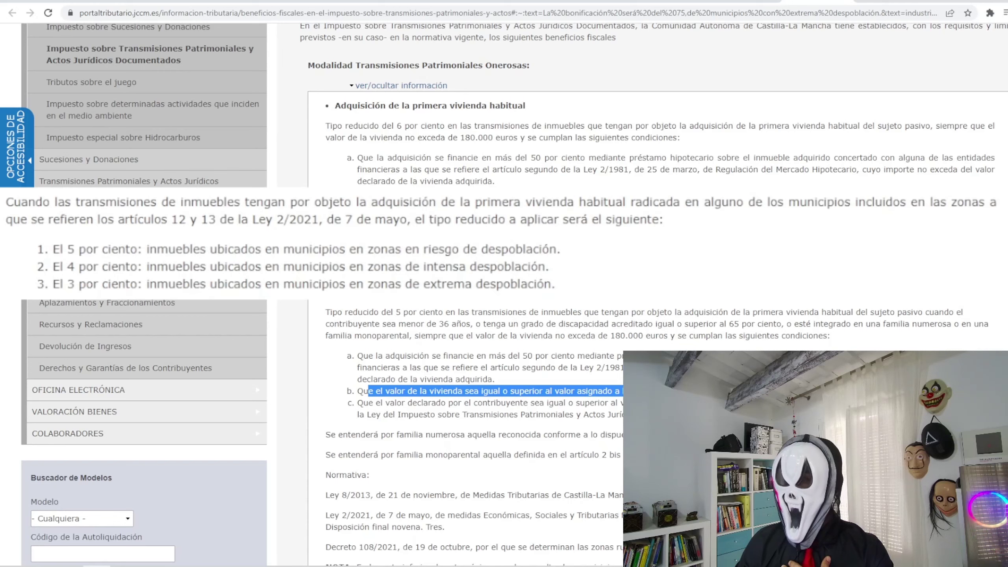
left_click(61, 256)
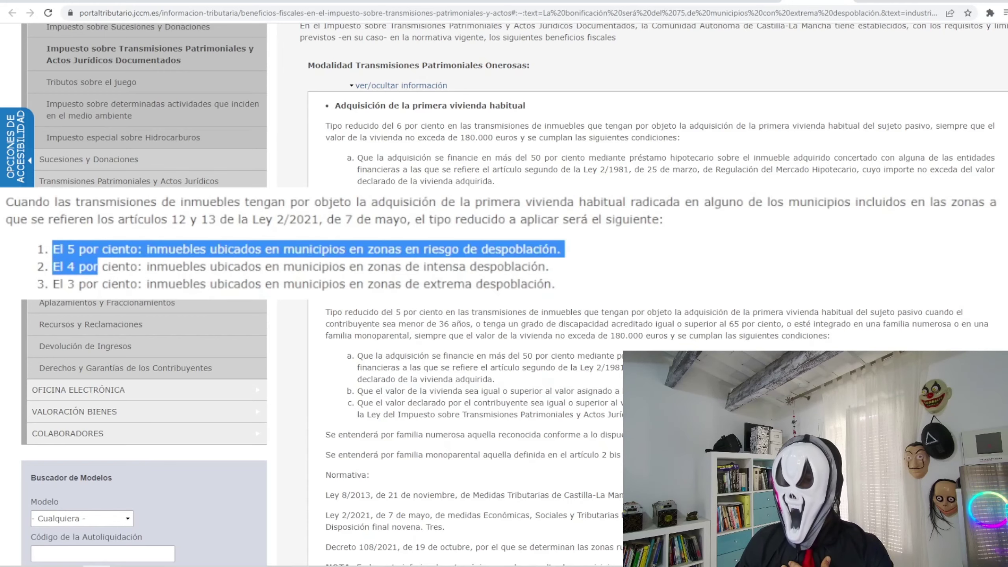
scroll(504, 294, "down", 2)
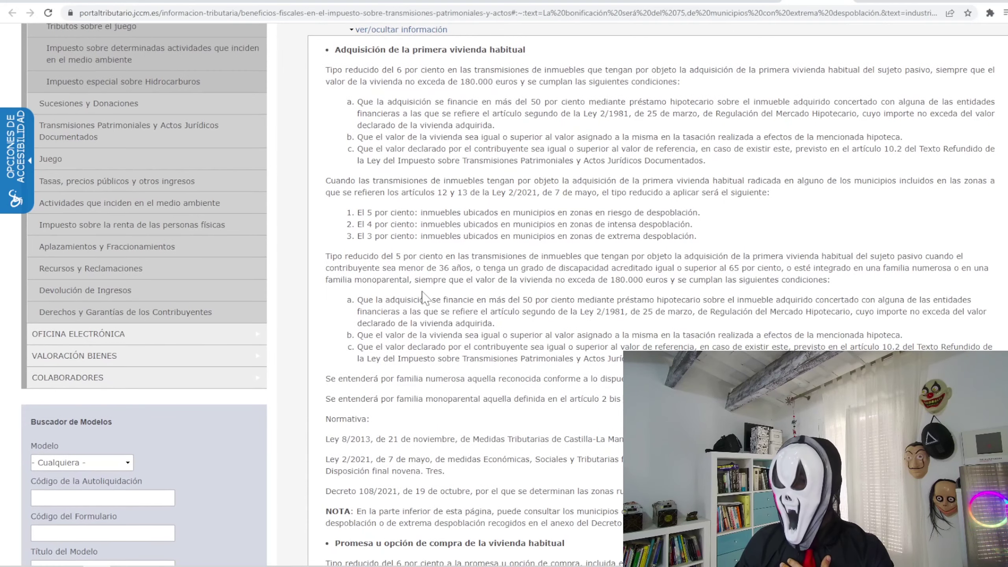
scroll(504, 294, "down", 2)
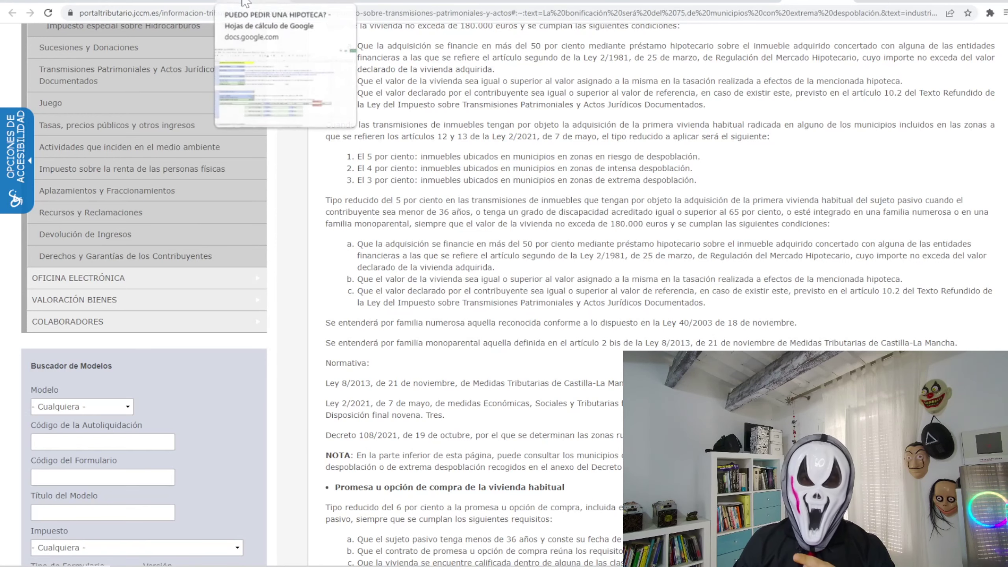
Switch to the PUEDO PEDIR UNA HIPOTECA? spreadsheet and calculate the prorated monthly salary in J2 with =2600*14/12.
left_click(246, 2)
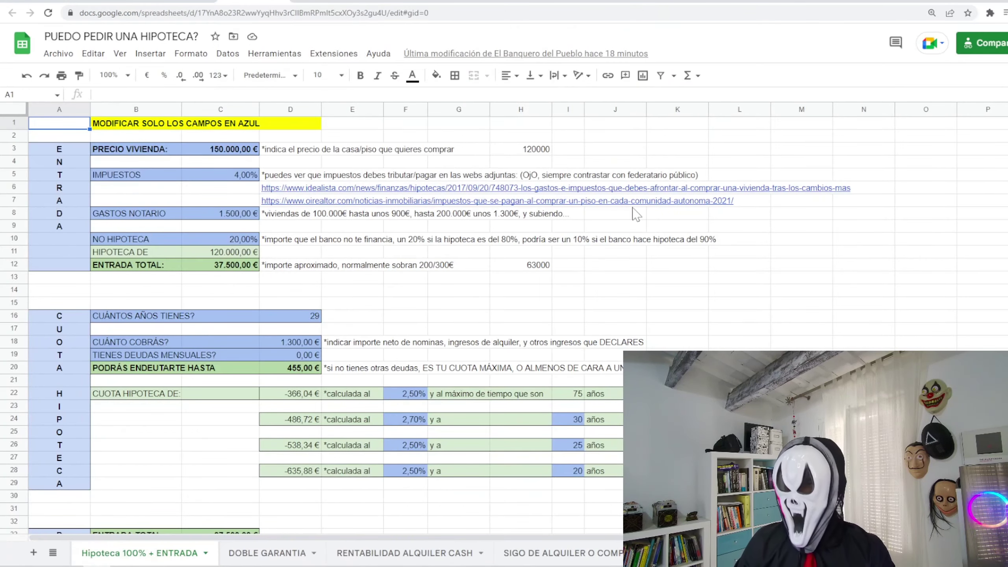
left_click(635, 138)
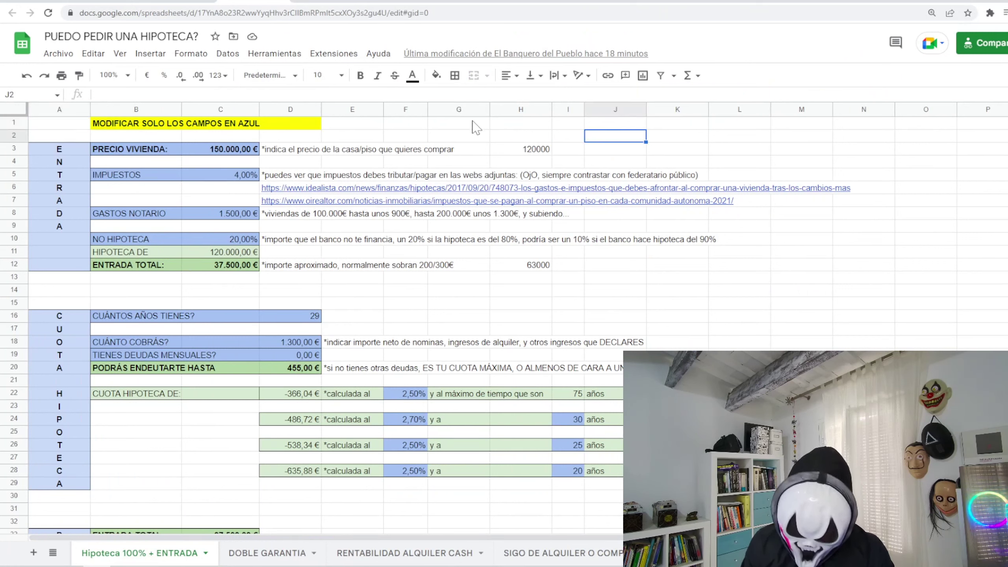
type("=2")
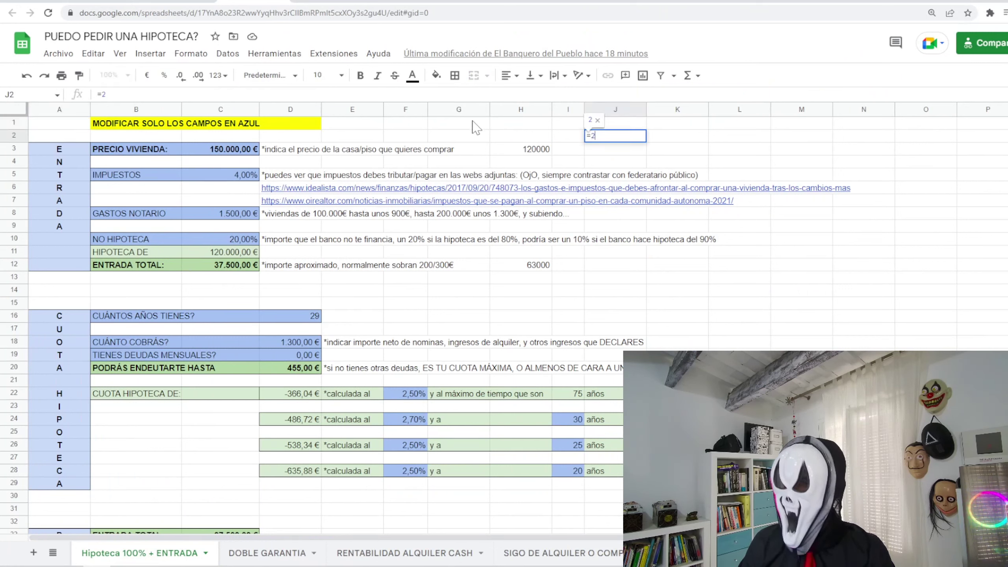
type("600*14")
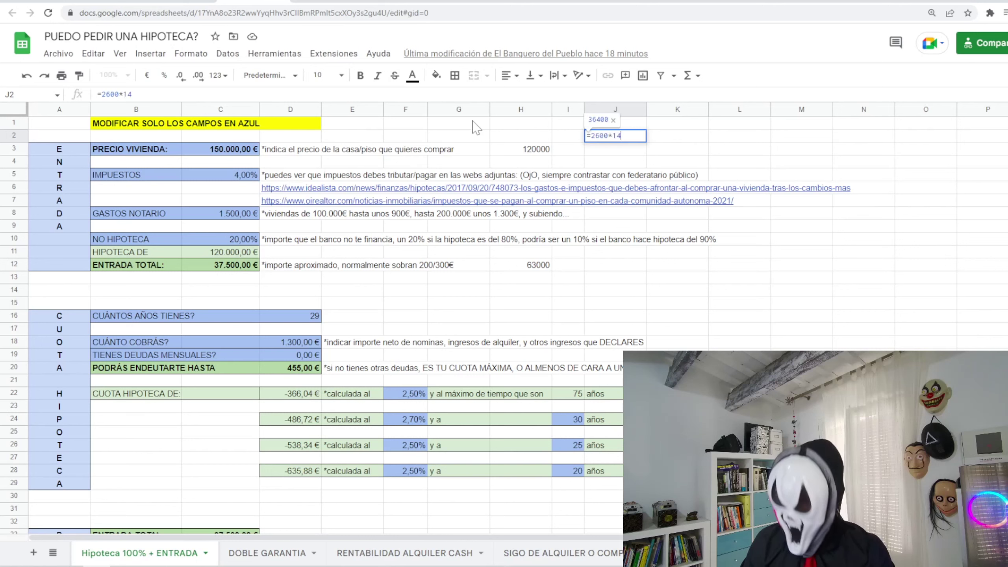
type("/12")
key("Return")
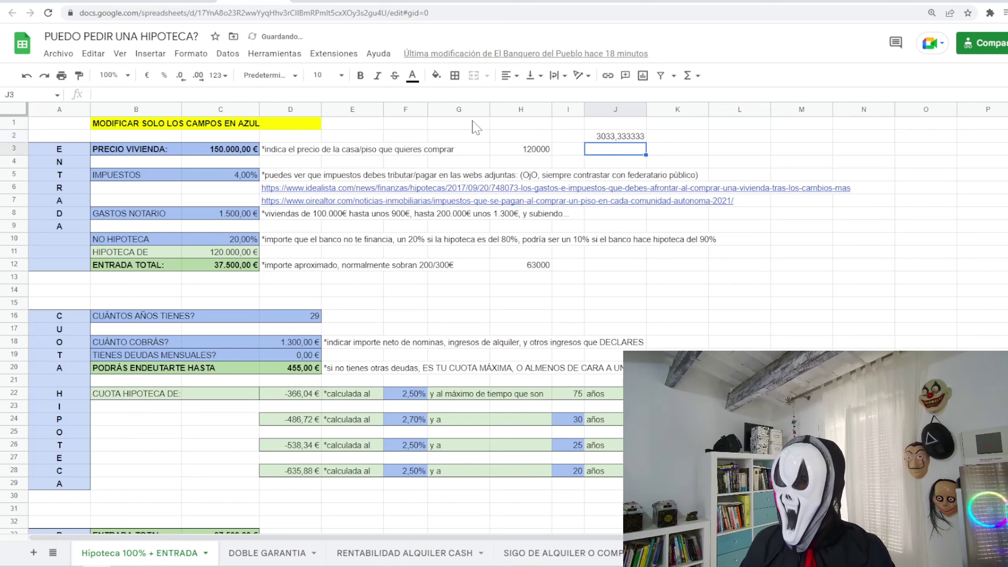
left_click(668, 137)
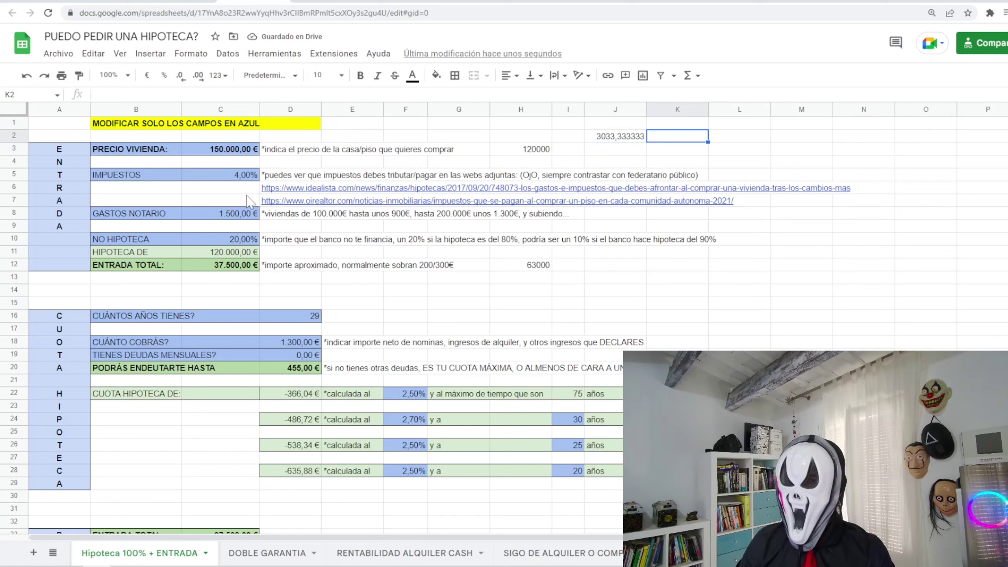
Set the buyer's age to 33 and the monthly income to 3033 in the CUOTA section.
left_click(306, 318)
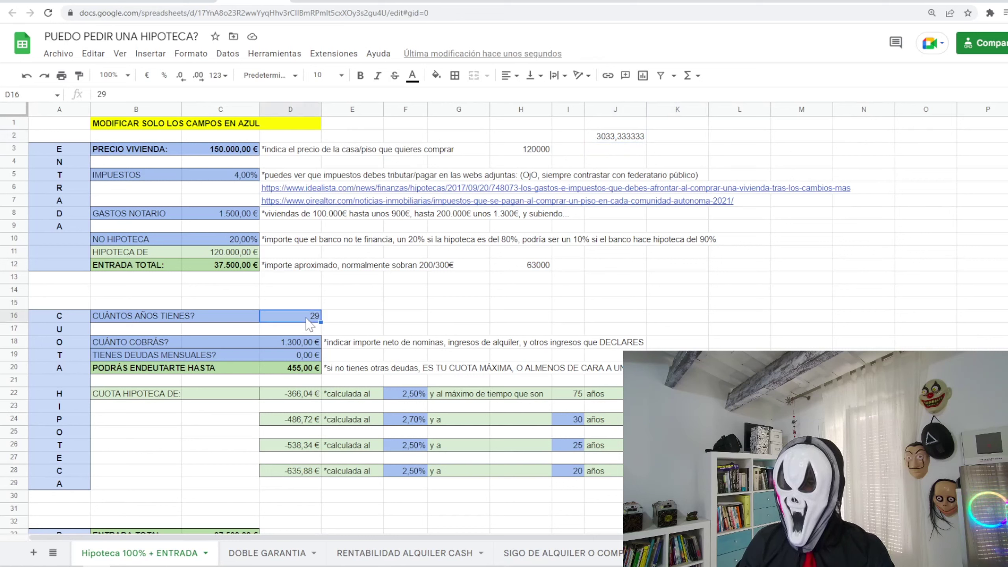
type("33")
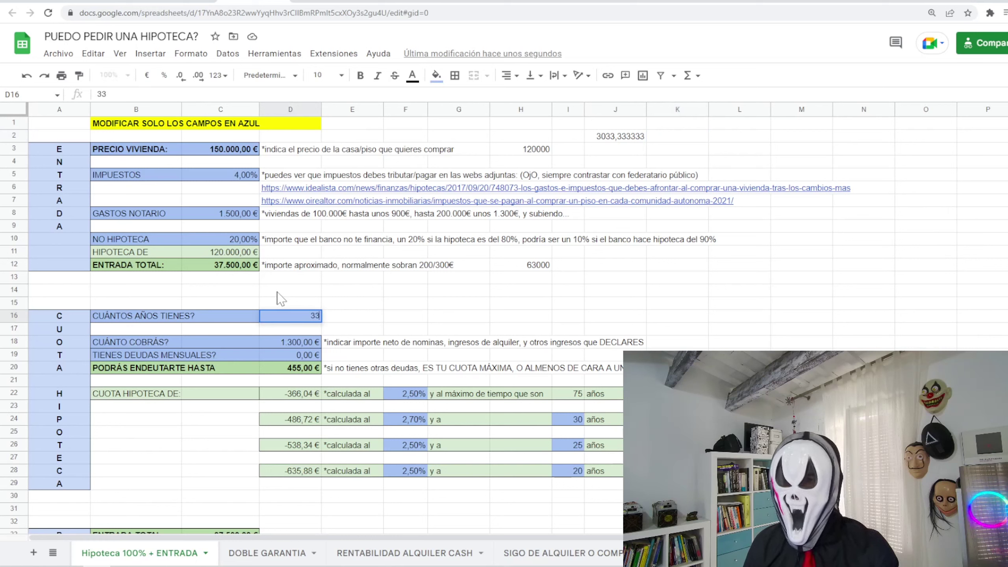
key("Return")
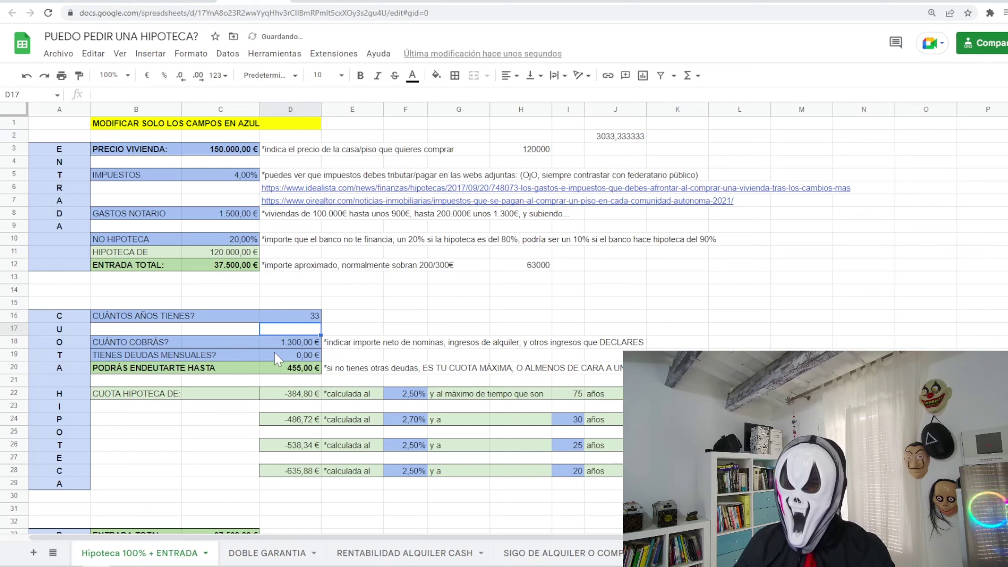
left_click(284, 344)
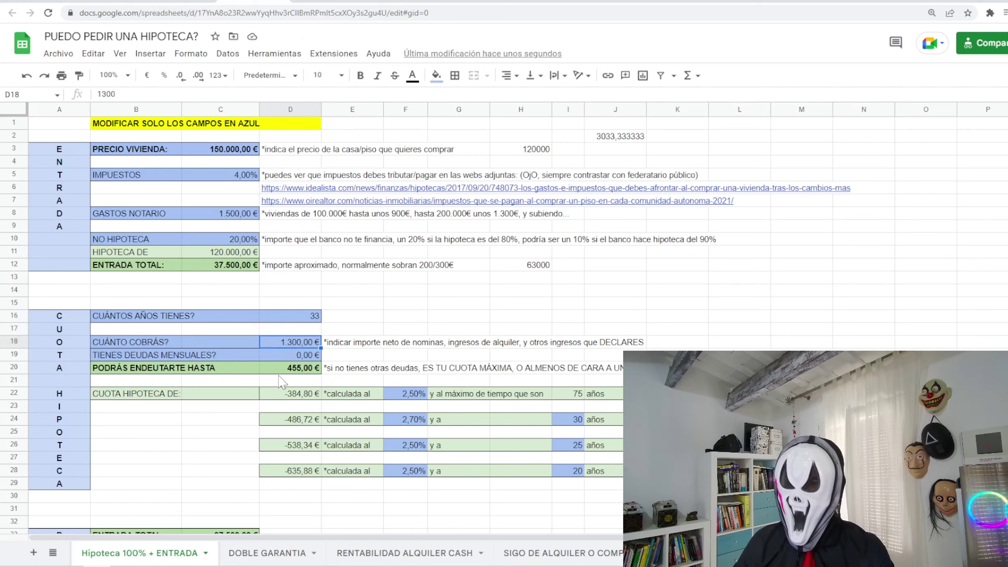
type("3033")
key("Return")
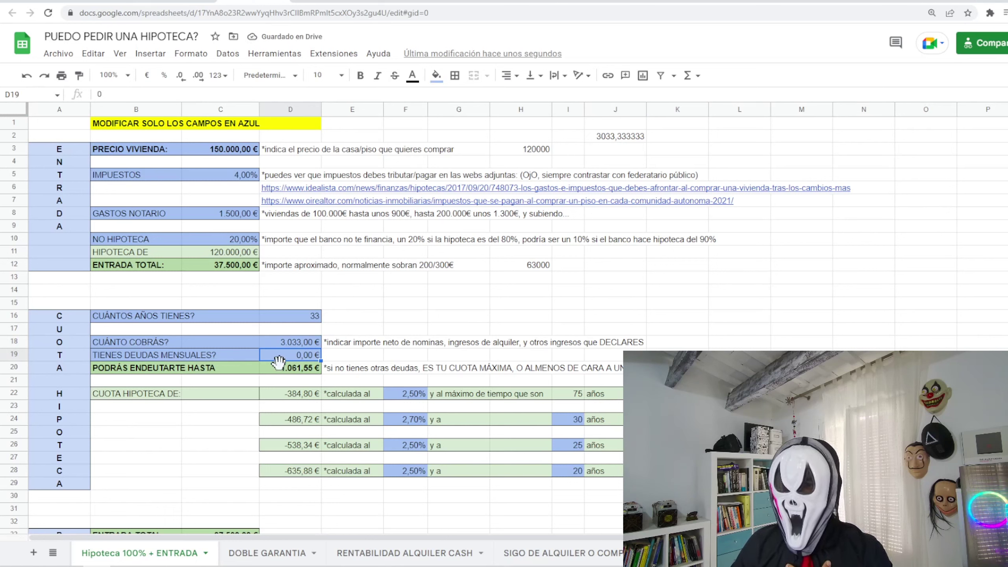
Set the IMPUESTOS rate to 5% and the NO HIPOTECA share to 10% in the ENTRADA section.
left_click(228, 153)
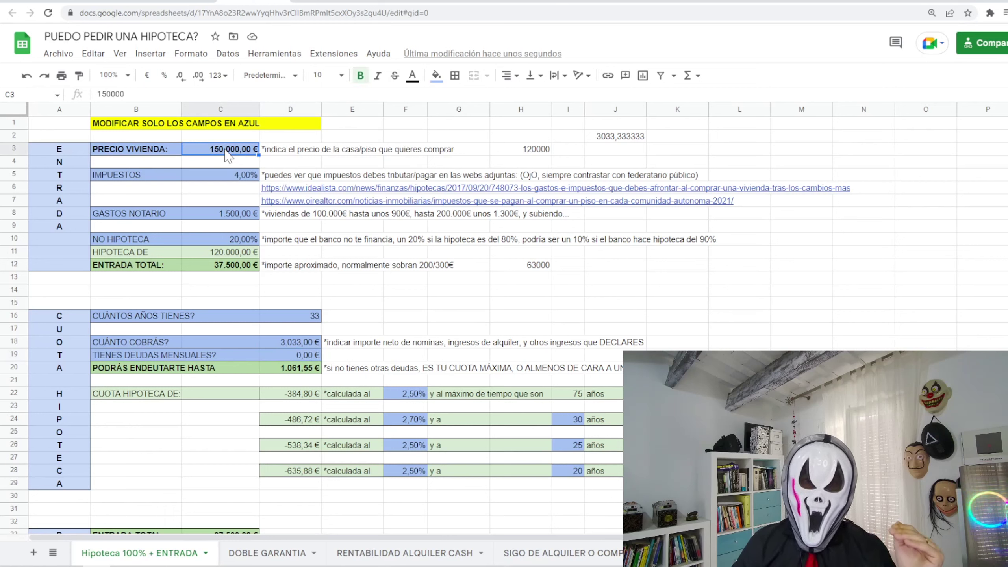
left_click(215, 175)
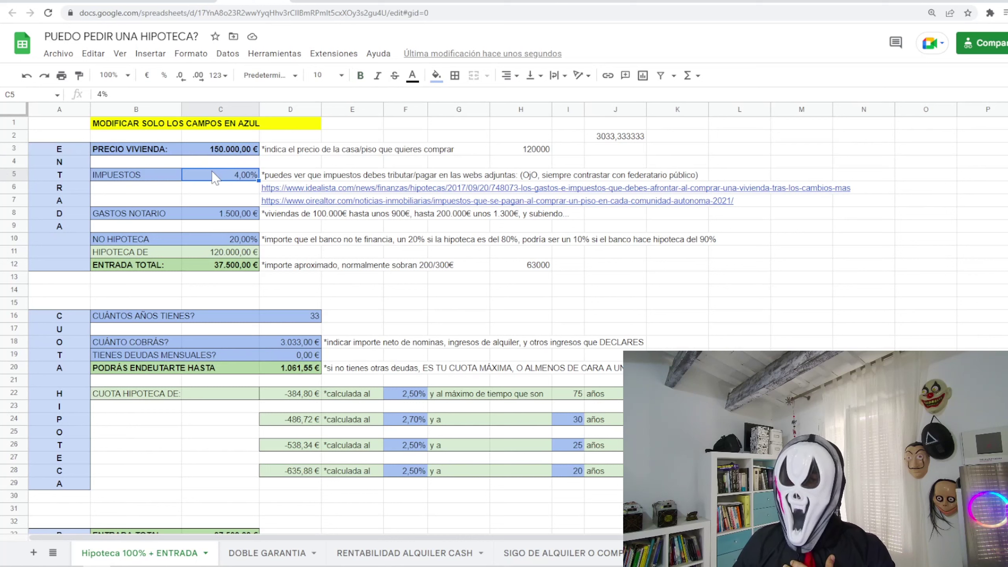
type("5")
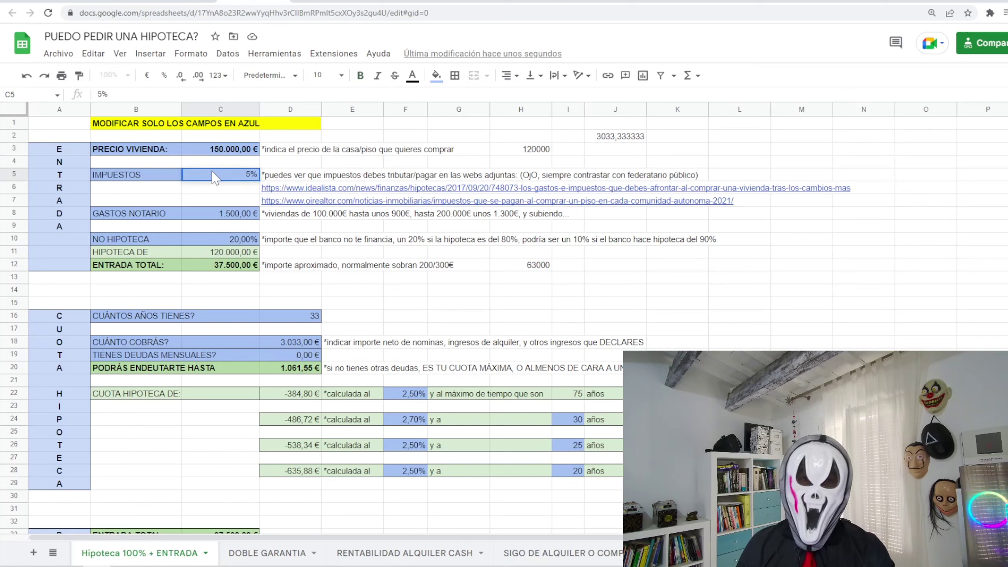
key("Return")
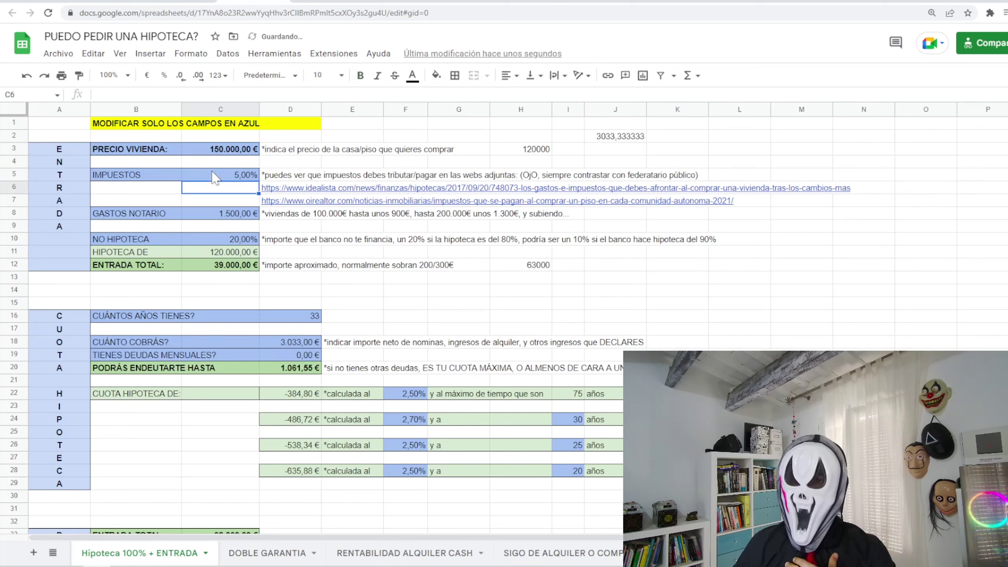
left_click(224, 241)
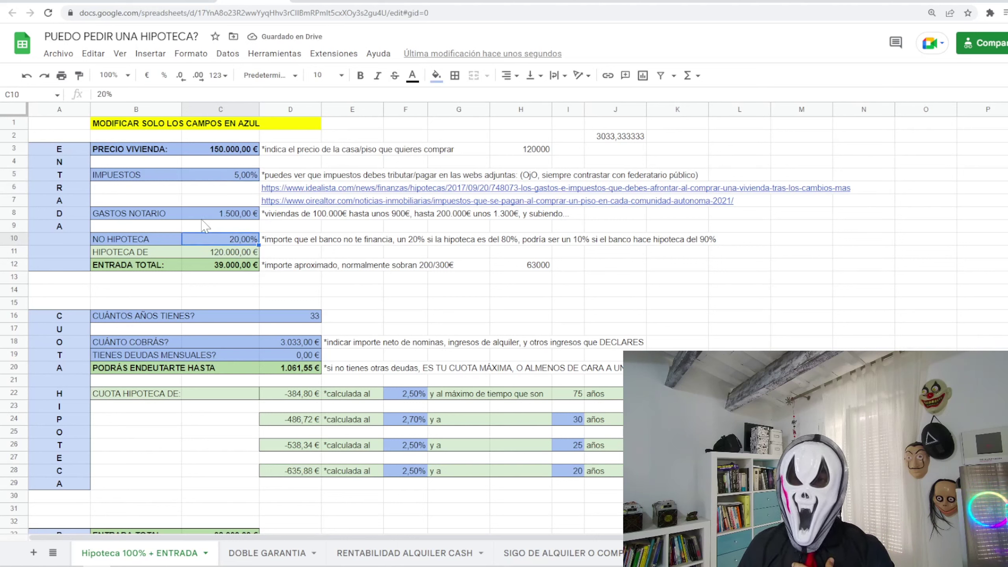
type("10")
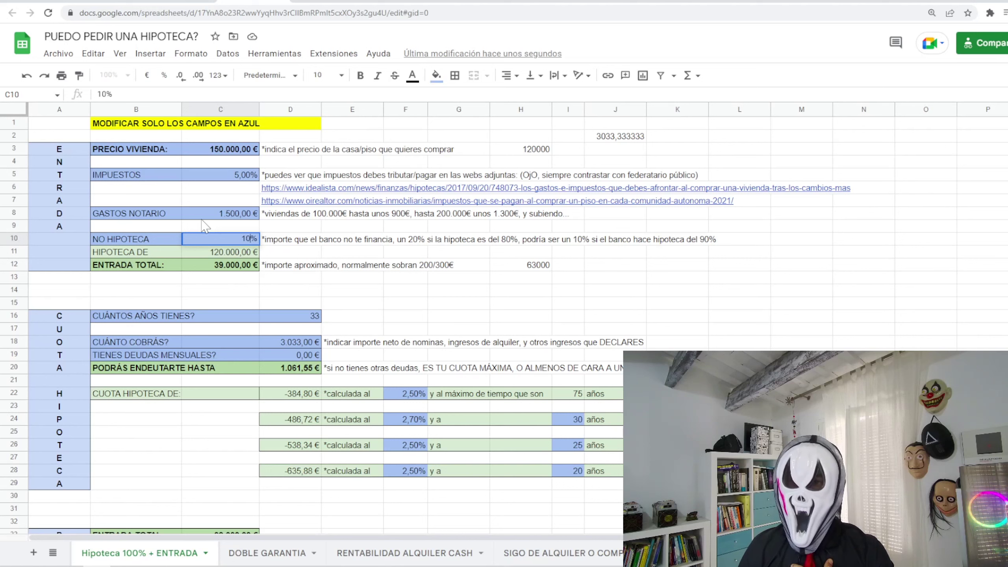
key("Return")
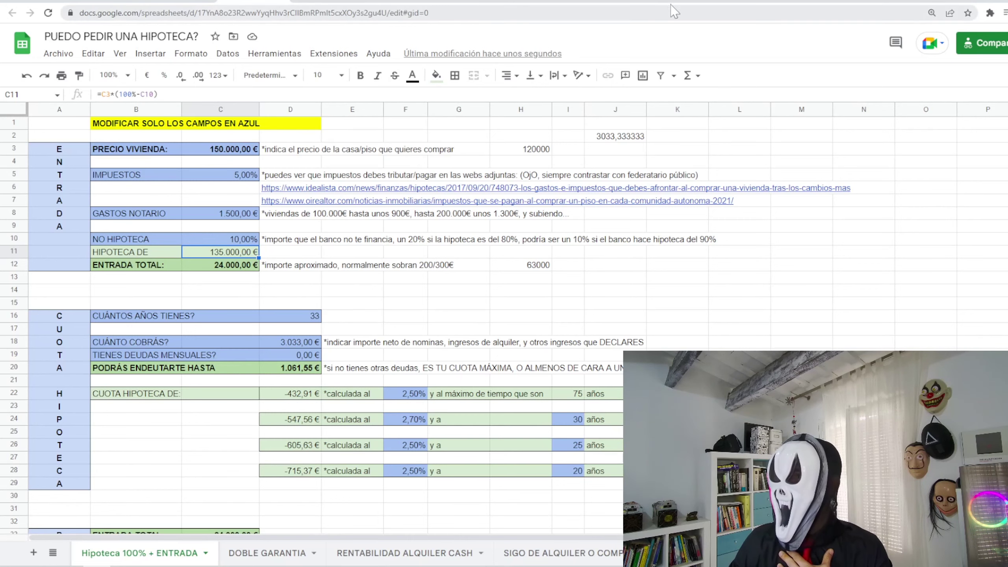
Check the imagin mortgage page for its financing terms, and return to the spreadsheet to inspect the NO HIPOTECA and ENTRADA TOTAL cells.
left_click(683, 3)
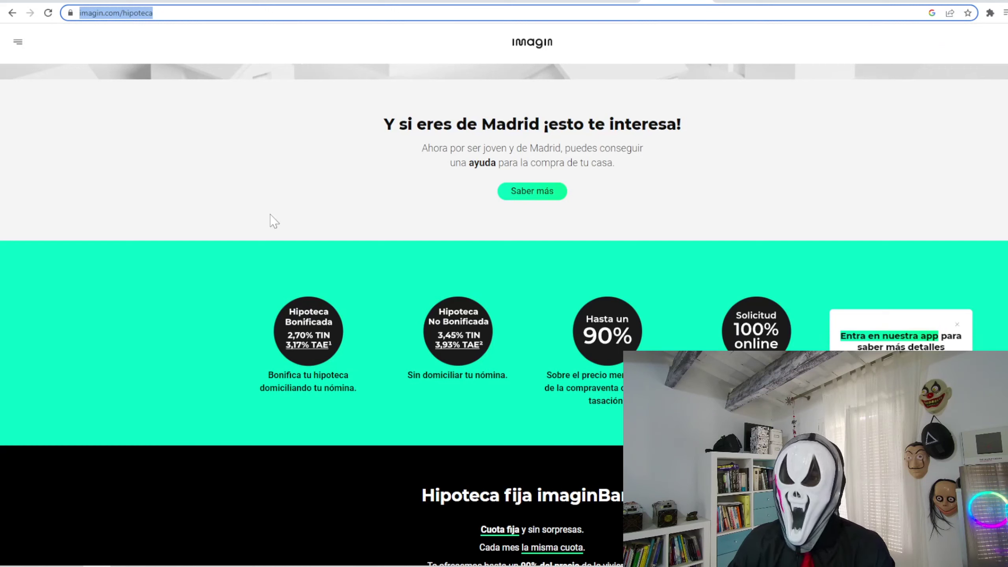
left_click(263, 4)
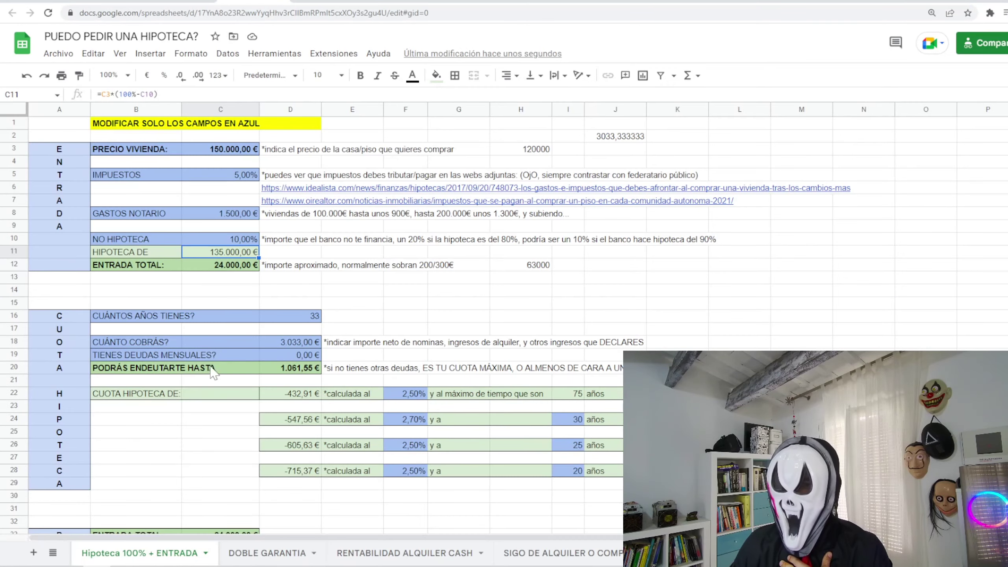
left_click(238, 241)
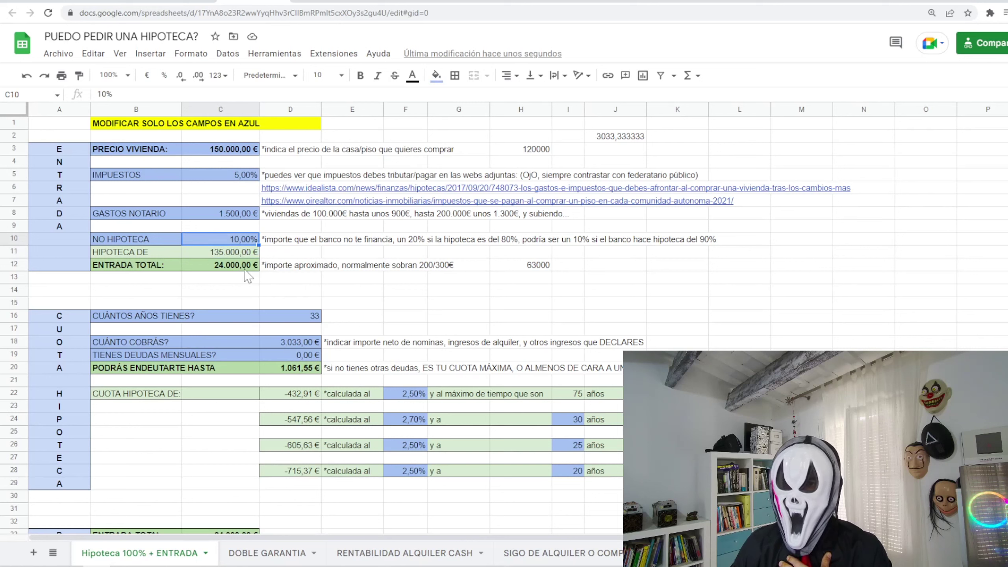
left_click(223, 269)
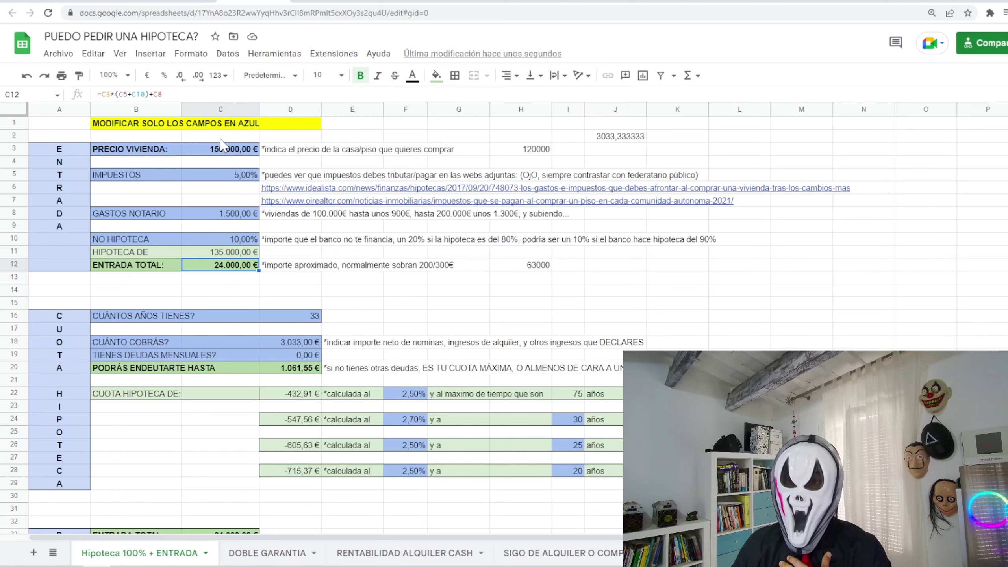
Examine the 30-year mortgage payment, the loan payment and their sum in PH+PRS against the SALARIO debt limit.
scroll(231, 222, "down", 3)
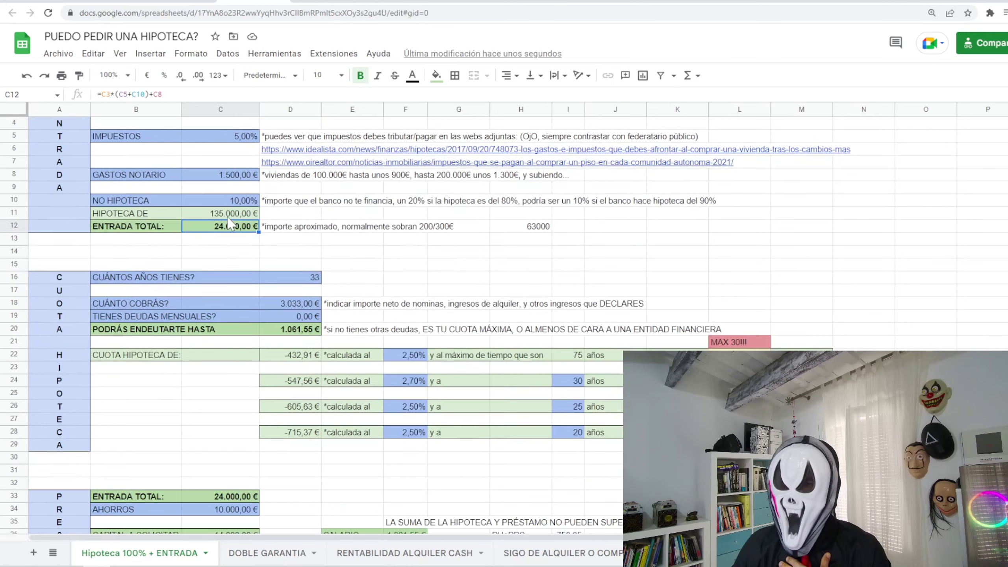
scroll(232, 225, "down", 1)
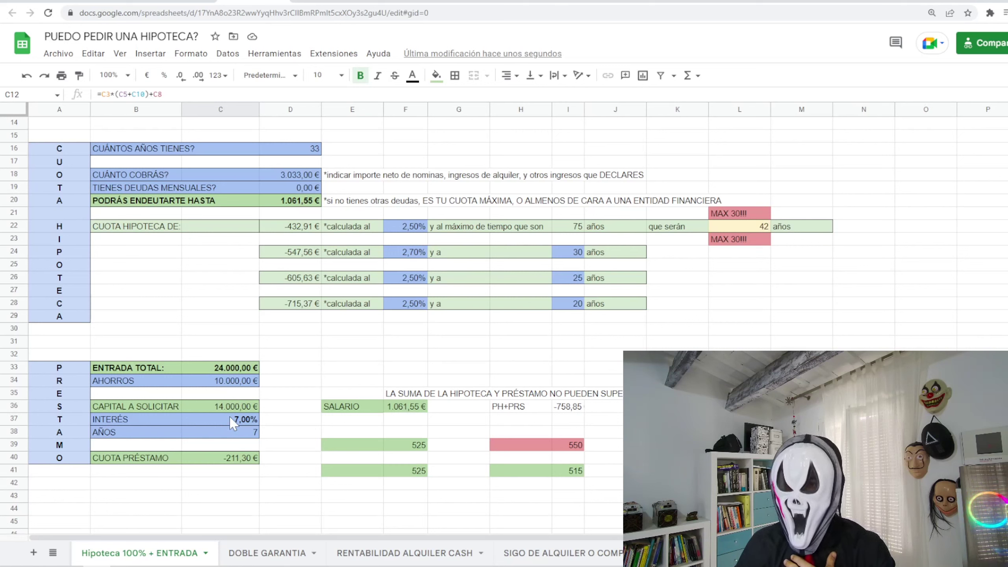
left_click(291, 254)
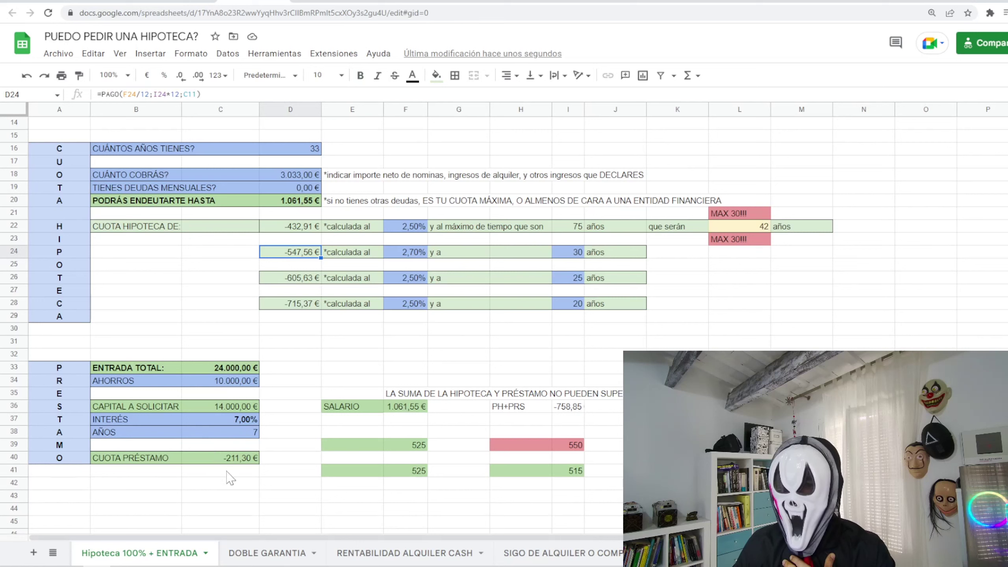
left_click(237, 460)
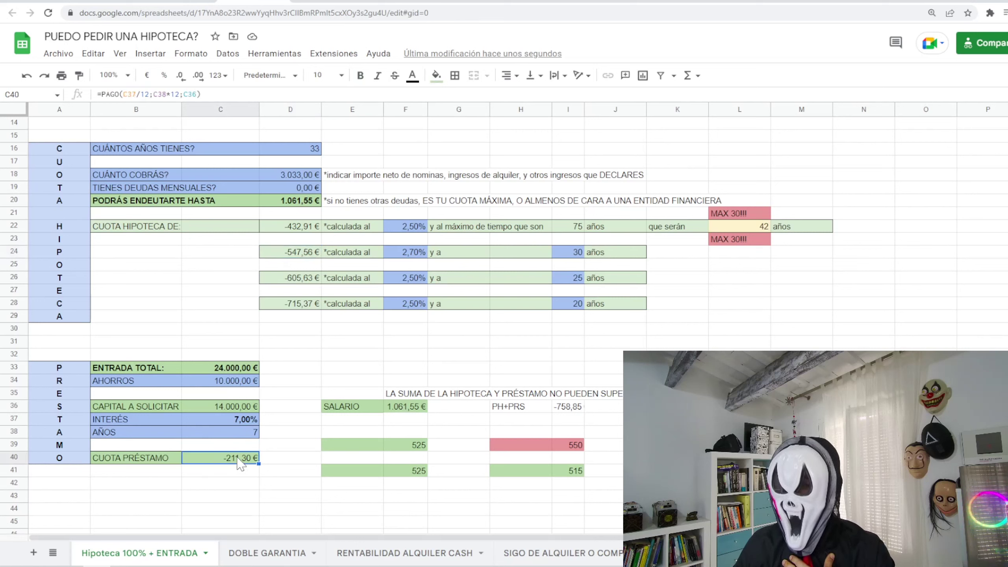
left_click(570, 406)
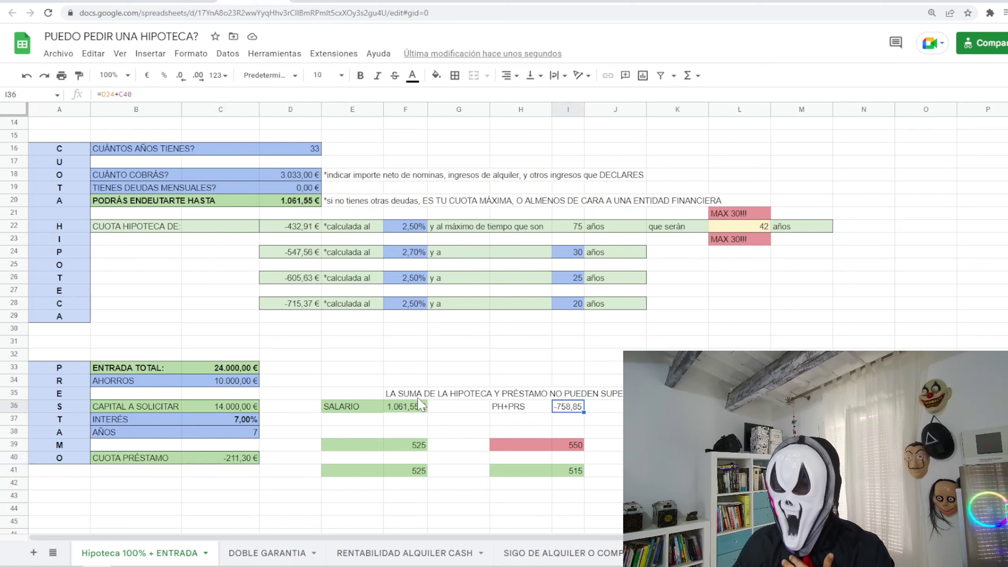
left_click(402, 409)
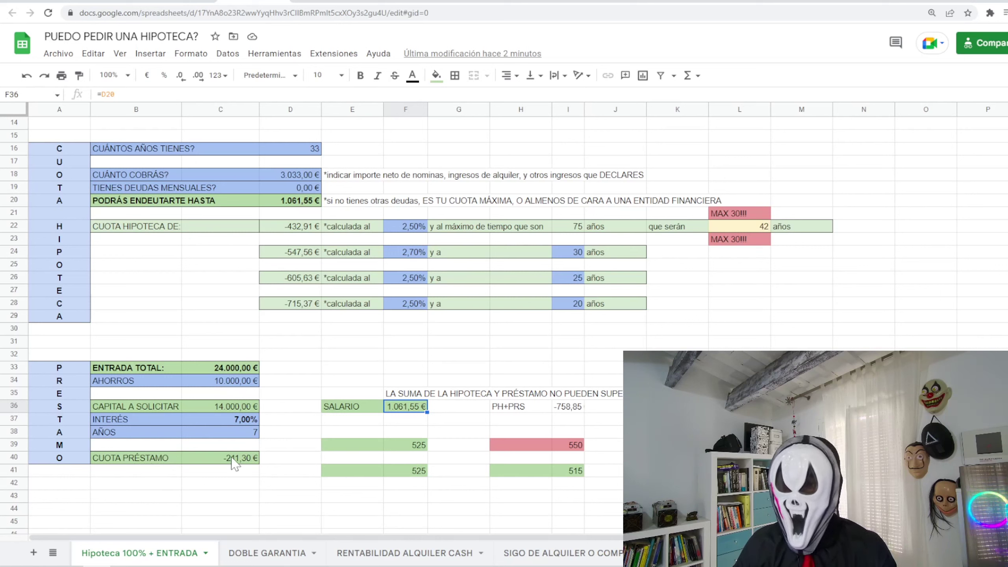
left_click(570, 409)
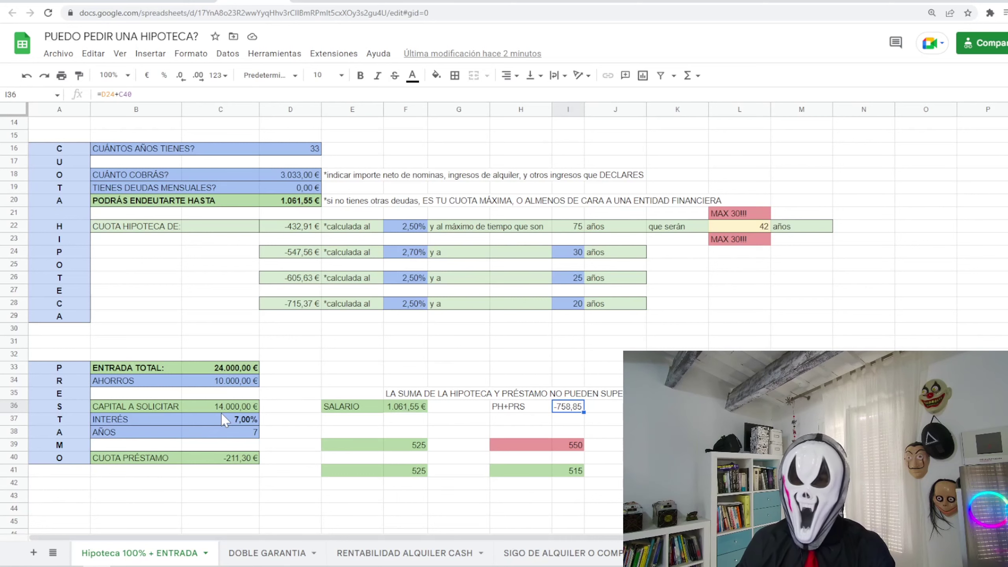
scroll(223, 397, "up", 5)
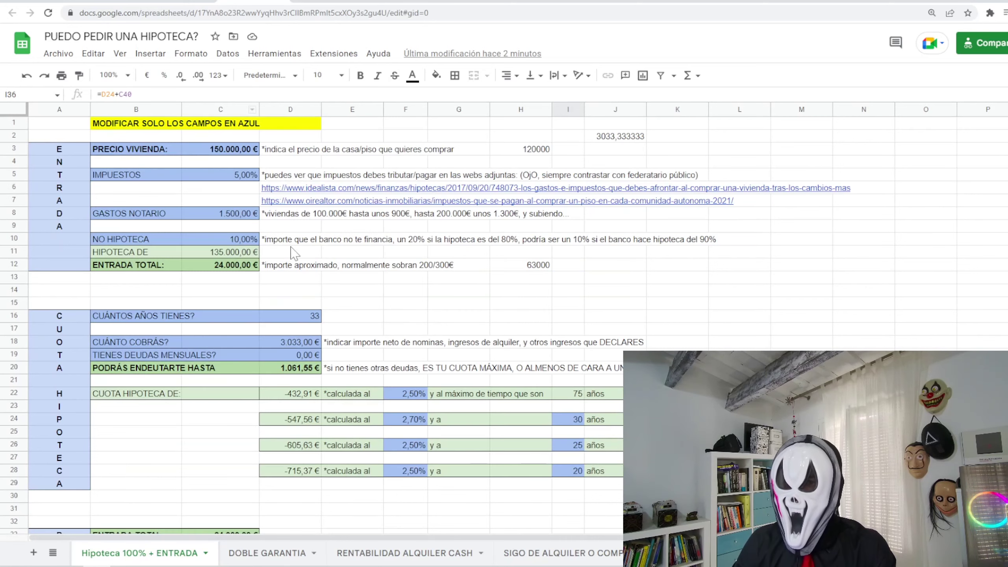
Set the NO HIPOTECA share to 0% in the ENTRADA section and inspect the ENTRADA TOTAL formula.
left_click(234, 243)
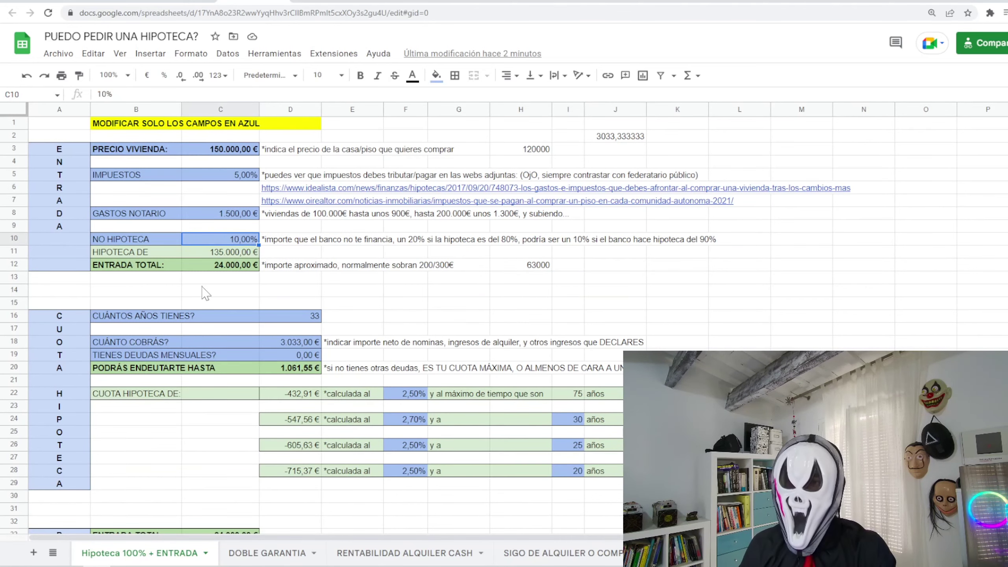
type("0")
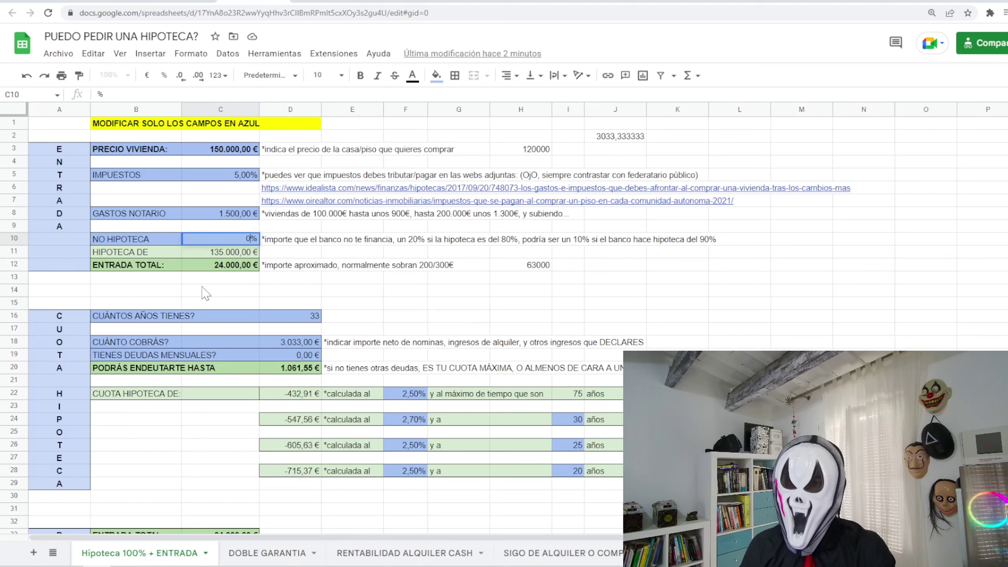
key("Return")
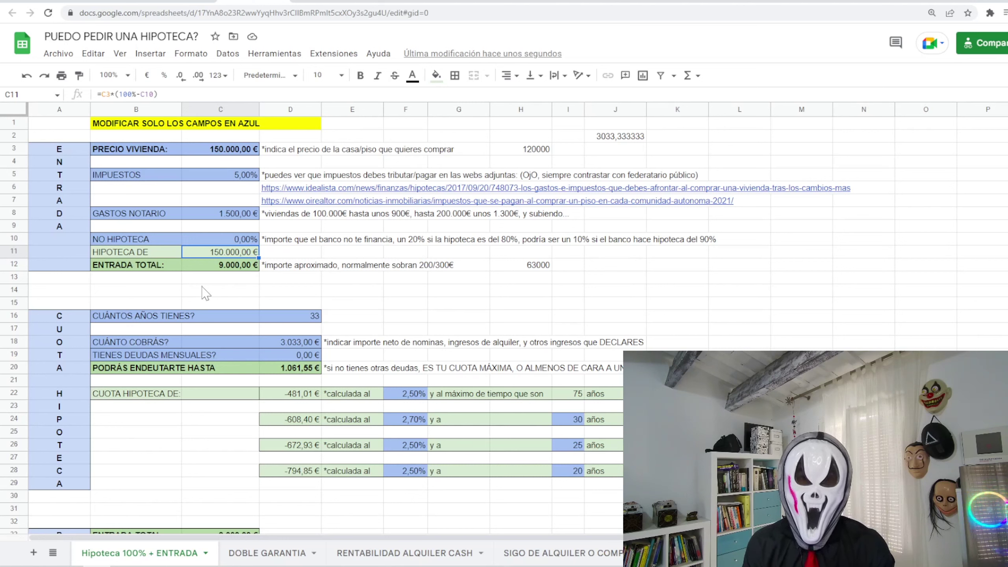
left_click(224, 239)
left_click(221, 265)
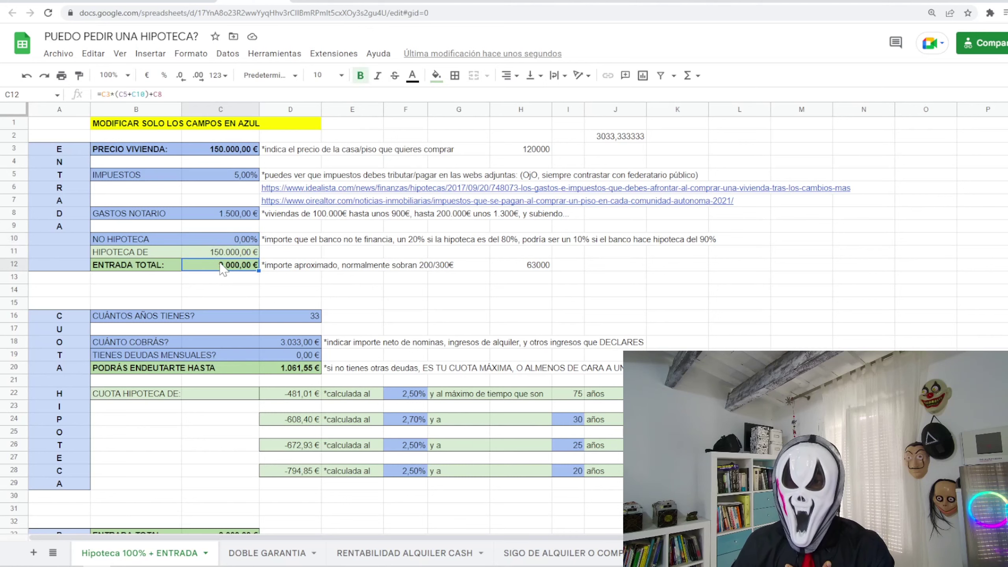
Examine the IMPUESTOS and GASTOS NOTARIO amounts behind the down payment, plus the 30-year mortgage payment and the PH+PRS sum.
scroll(221, 274, "down", 2)
scroll(240, 420, "down", 1)
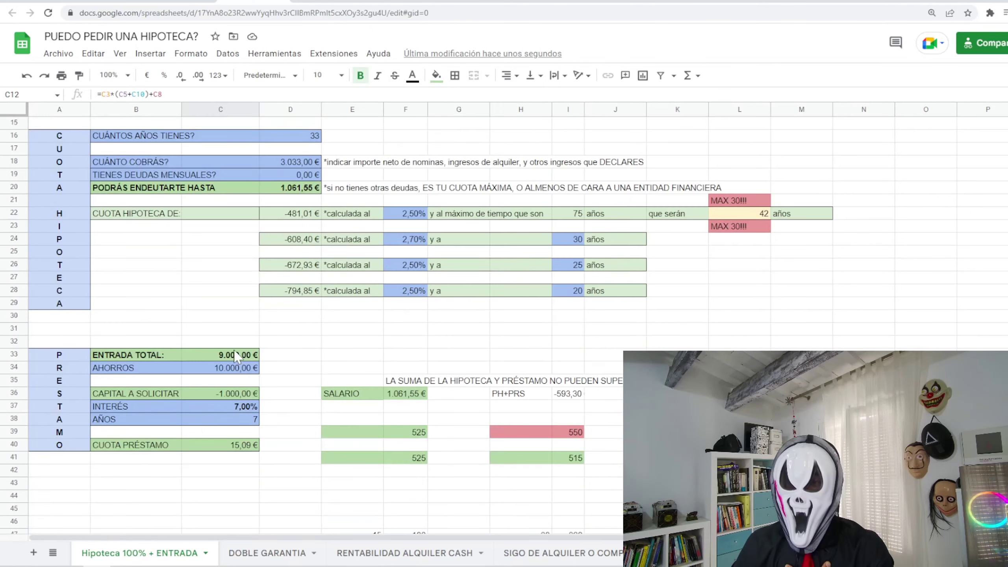
scroll(238, 372, "up", 3)
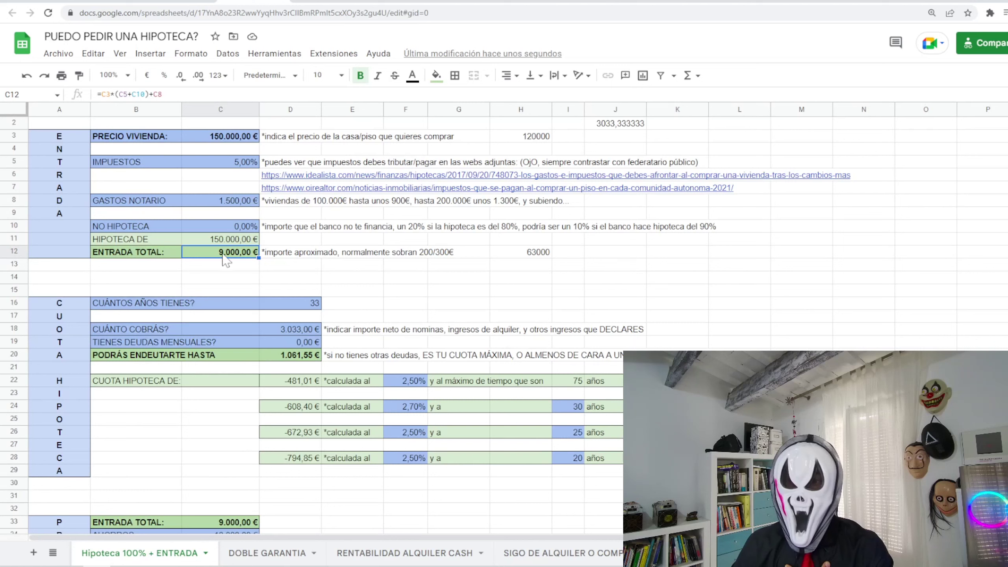
left_click(228, 169)
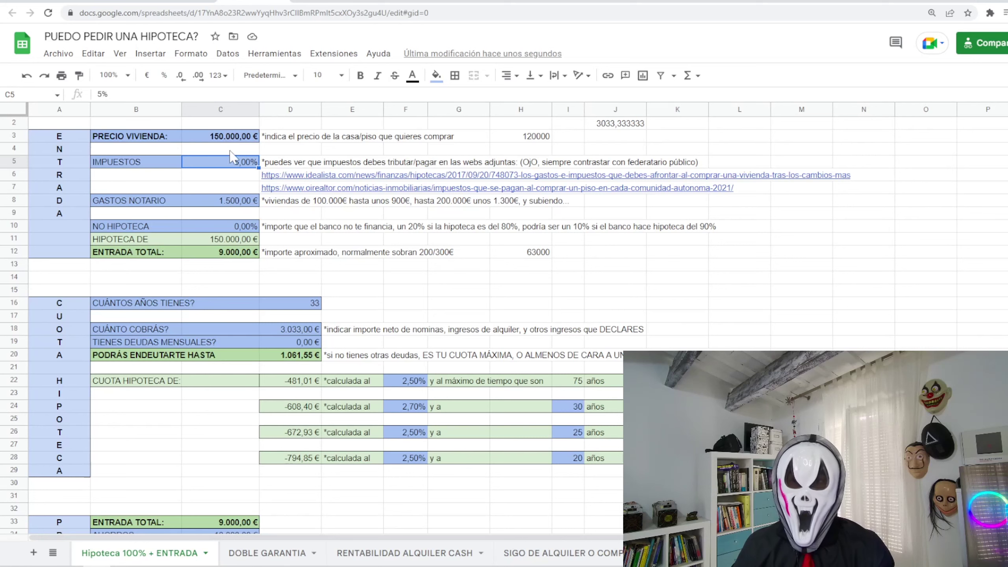
left_click(249, 203)
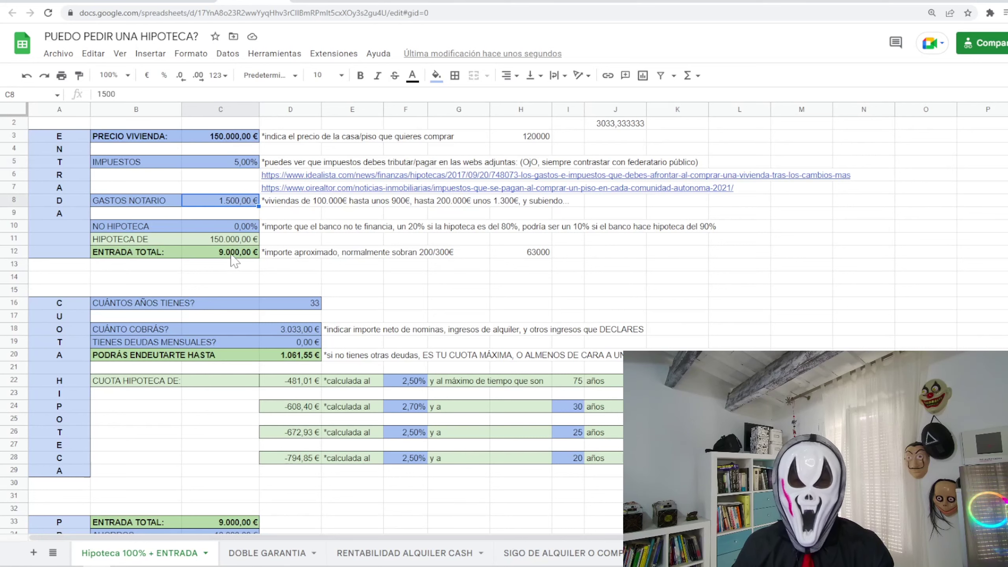
scroll(235, 258, "down", 2)
left_click(296, 333)
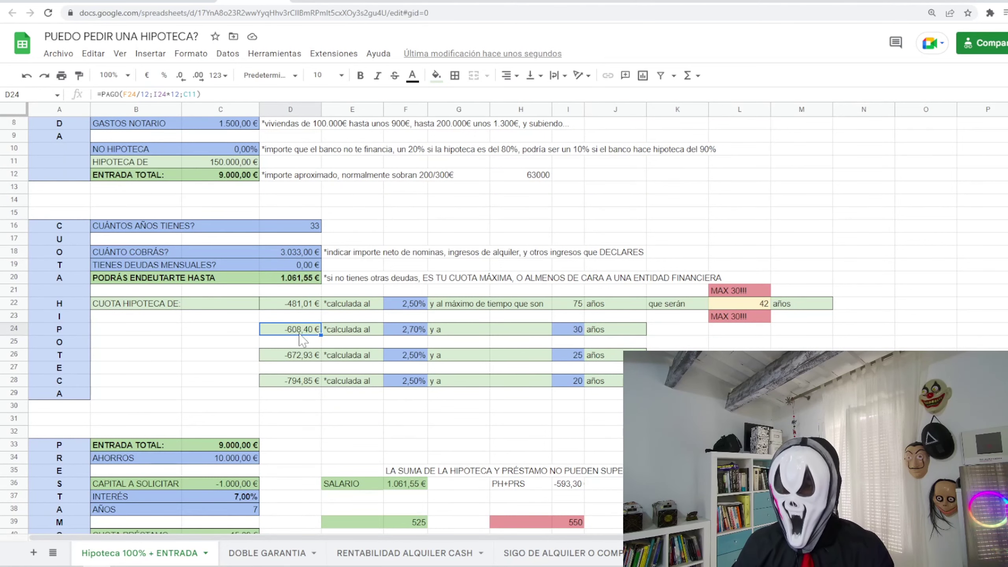
scroll(300, 342, "down", 1)
left_click(572, 449)
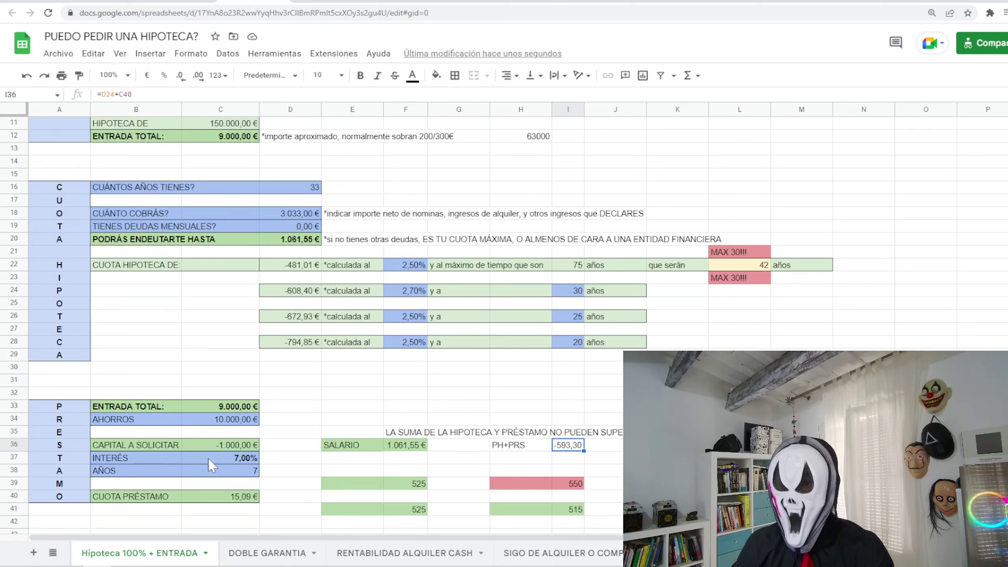
left_click(285, 296)
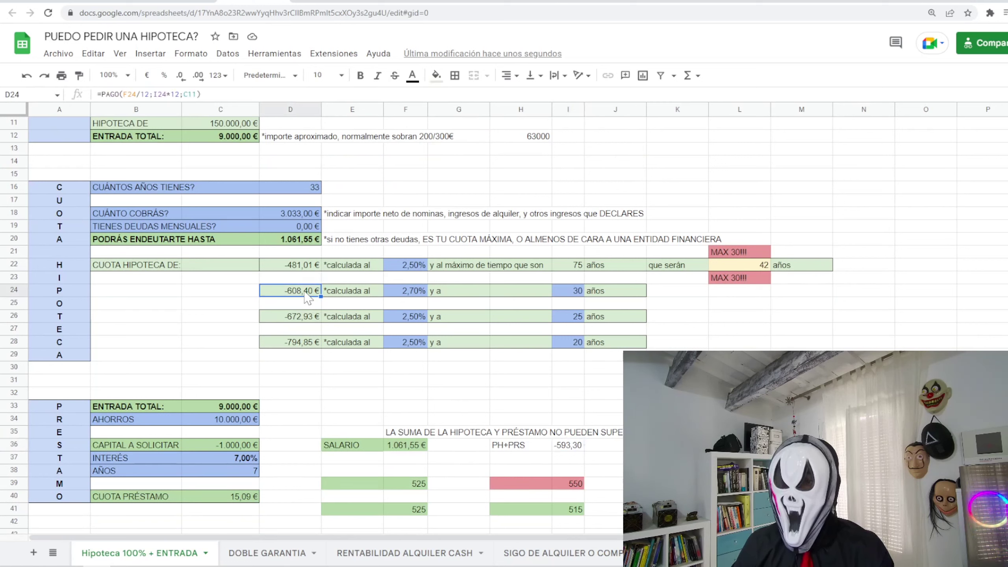